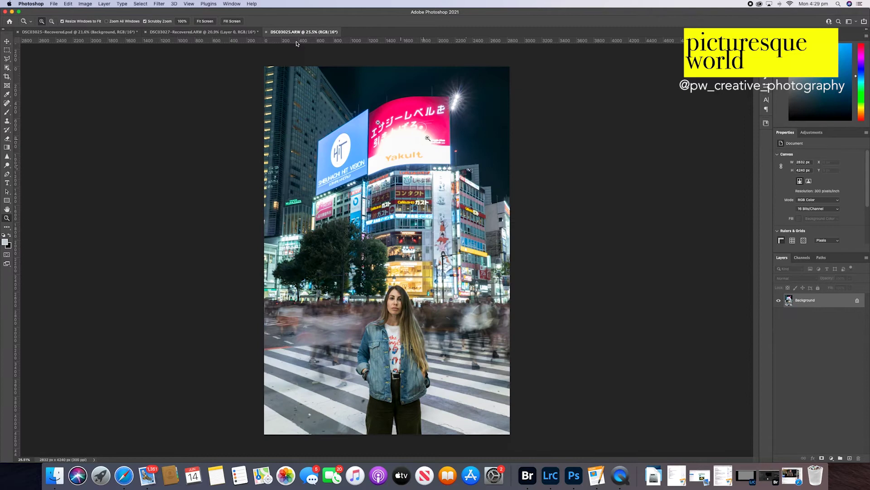
Switch to the DSC03025-Recovered.psd document and show Layer 1, comparing the photo with and without it.
left_click(84, 30)
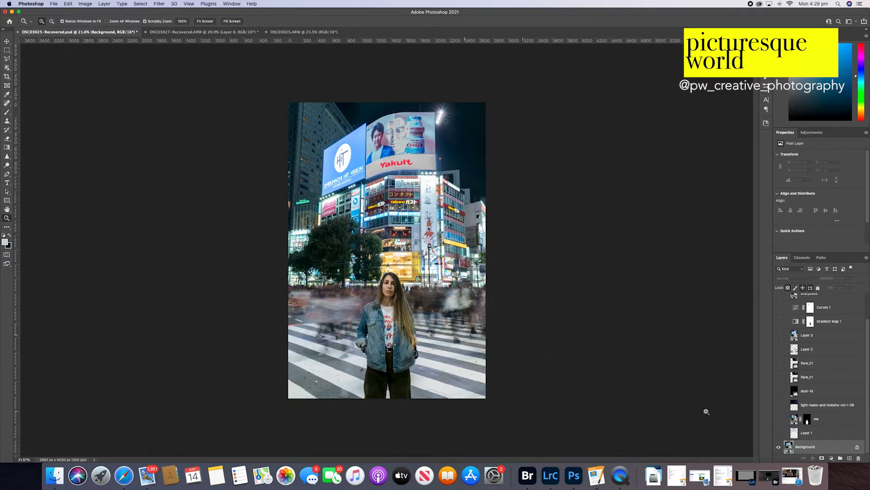
left_click(778, 434)
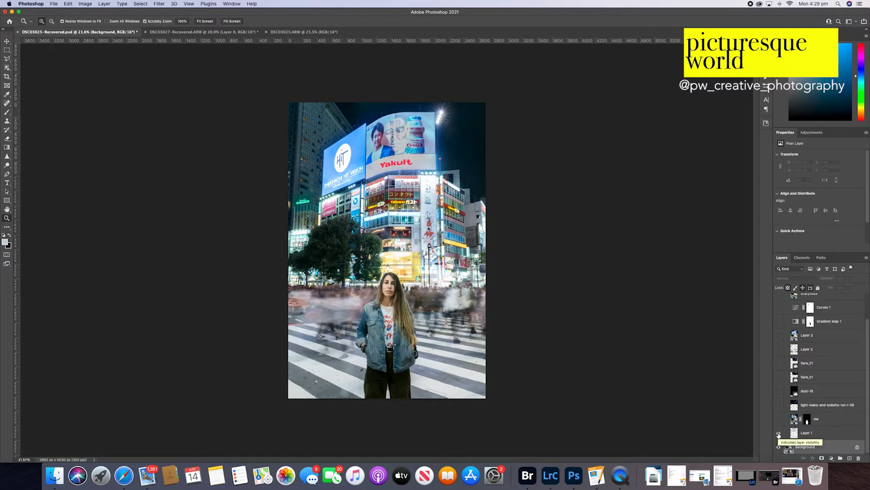
left_click(778, 434)
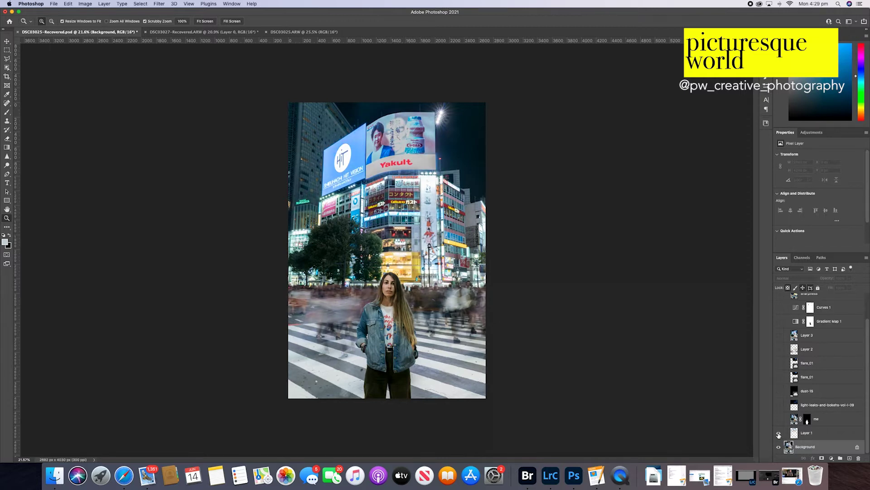
left_click(779, 434)
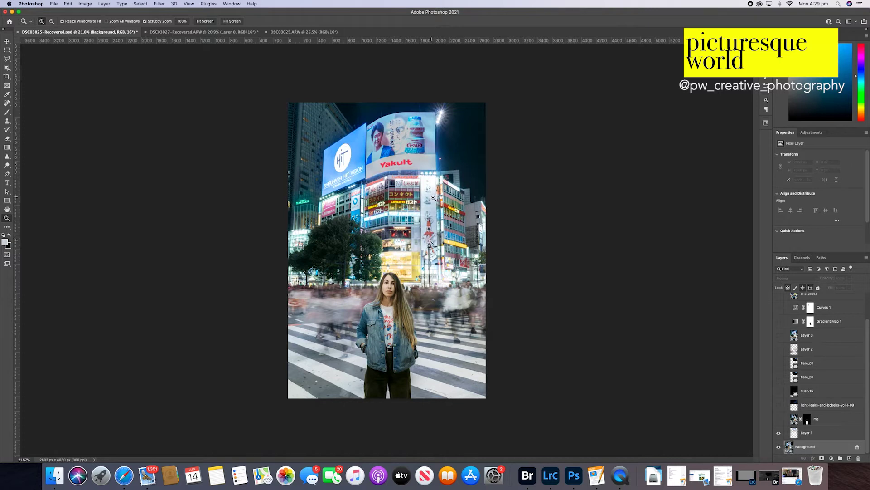
Examine the brushes in the advanced smoke fog group of the brush presets.
left_click(766, 87)
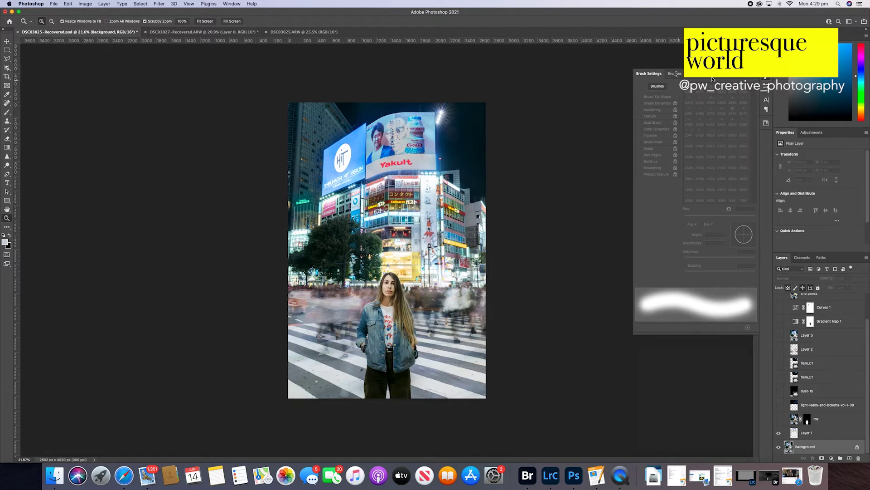
left_click(676, 74)
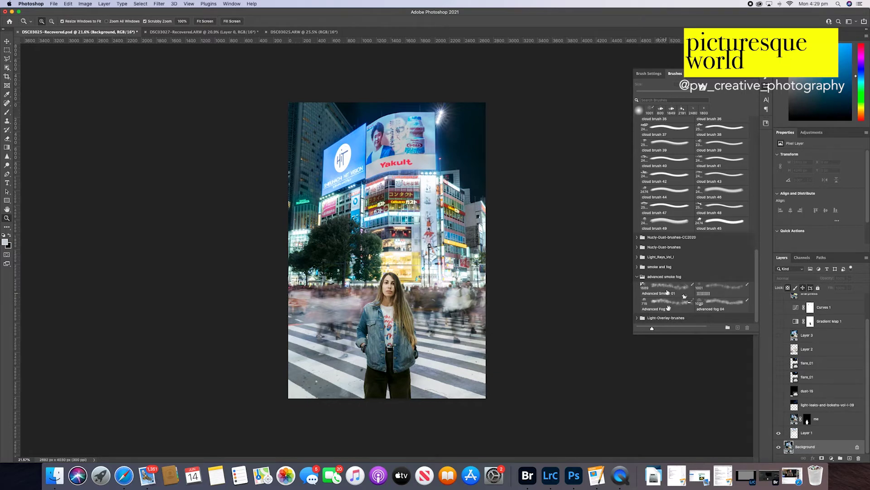
left_click_drag(686, 295, 705, 296)
Show the "me" layer, comparing the photo with and without it, and show the light-leaks-and-bokehs overlay layer.
left_click(778, 421)
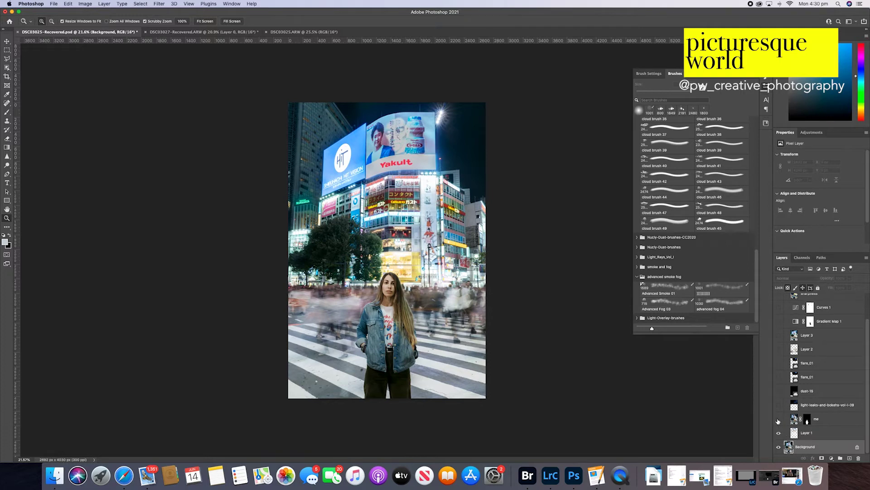
left_click(778, 420)
left_click(779, 420)
left_click(779, 406)
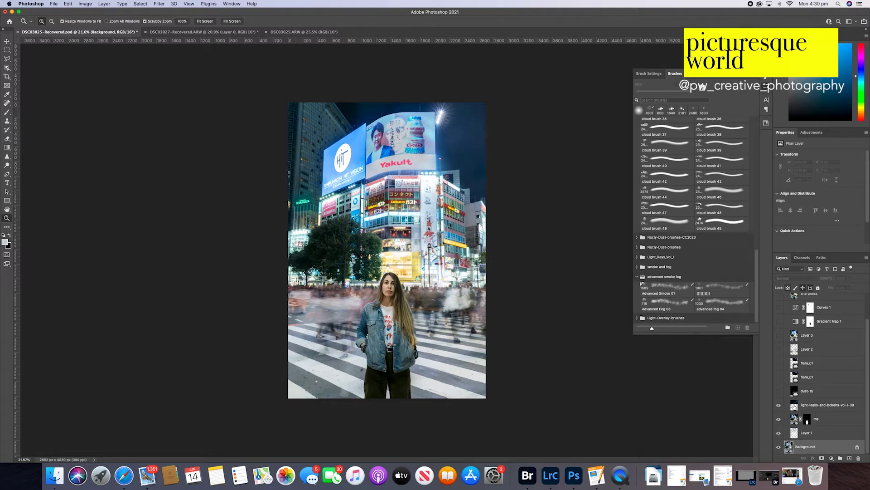
left_click(794, 406)
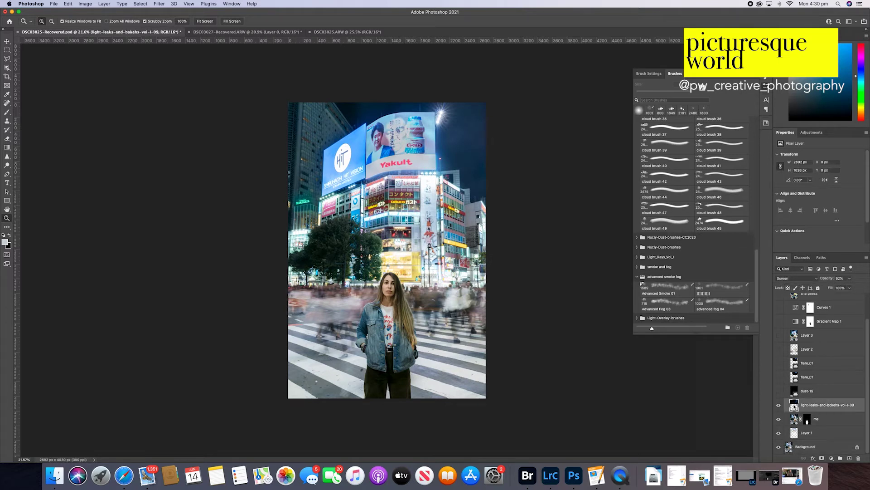
double_click(794, 406)
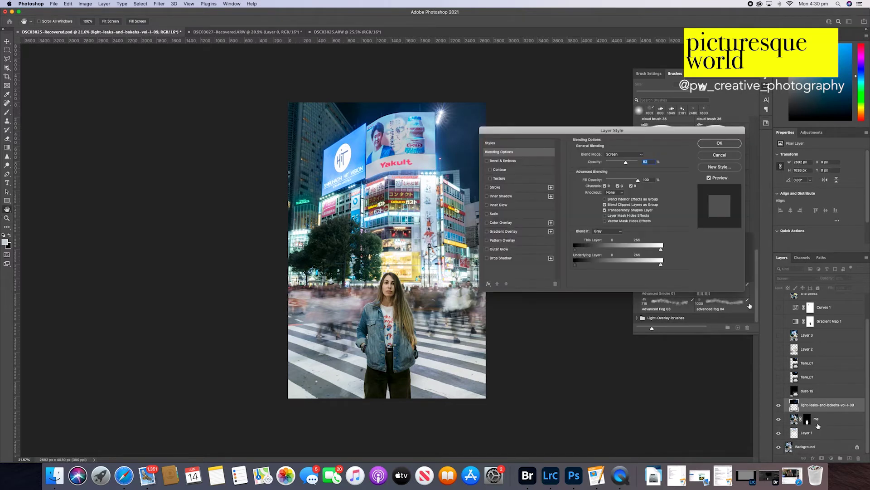
left_click(721, 157)
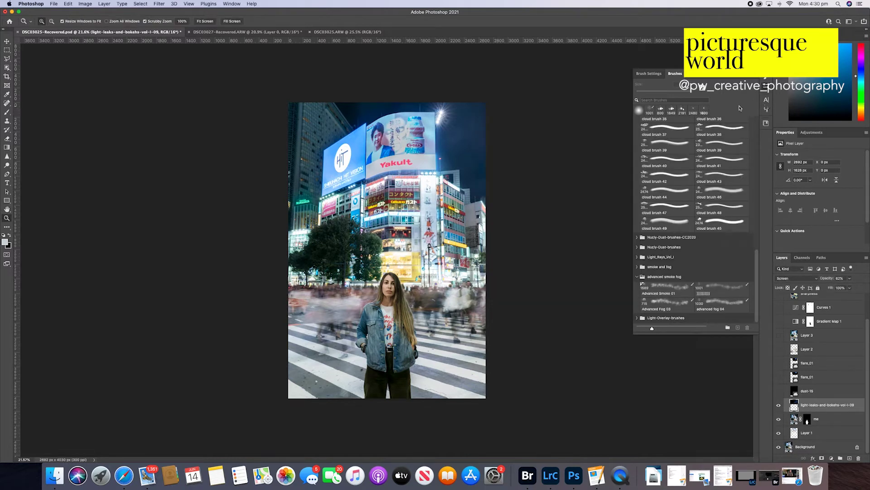
Browse the graphics in the Light Leaks library to find the overlay used in the photo.
left_click(766, 123)
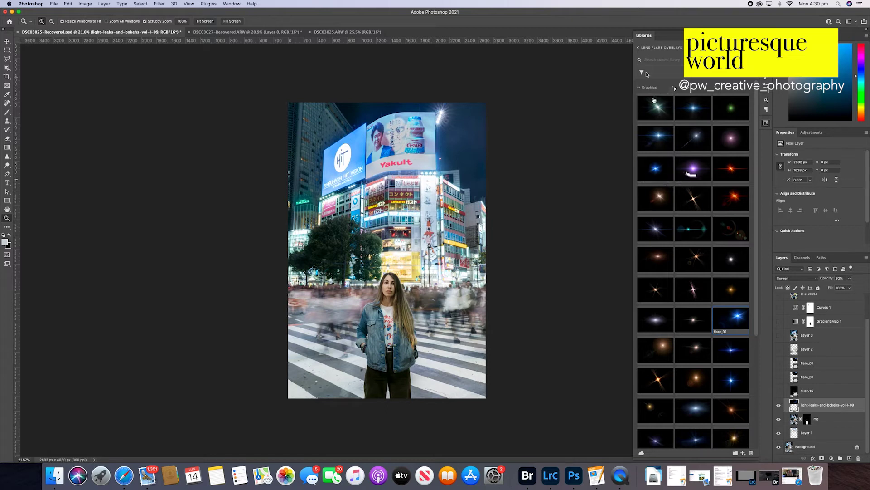
left_click(639, 48)
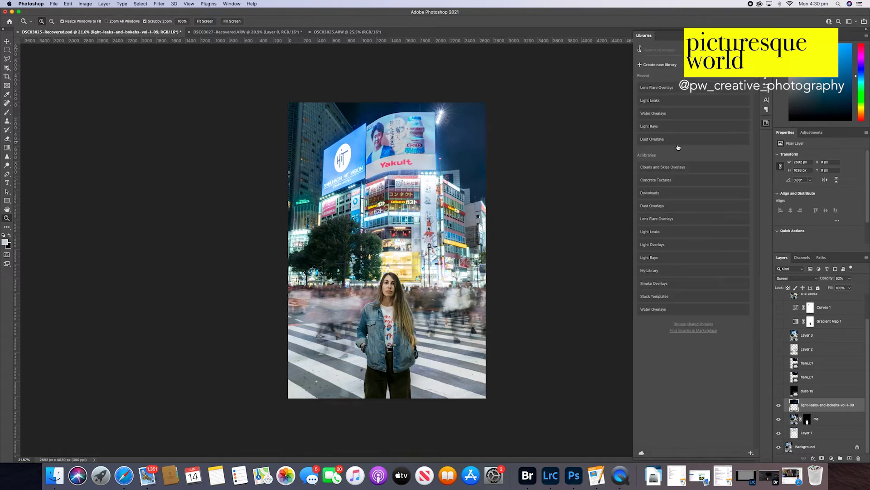
left_click(670, 230)
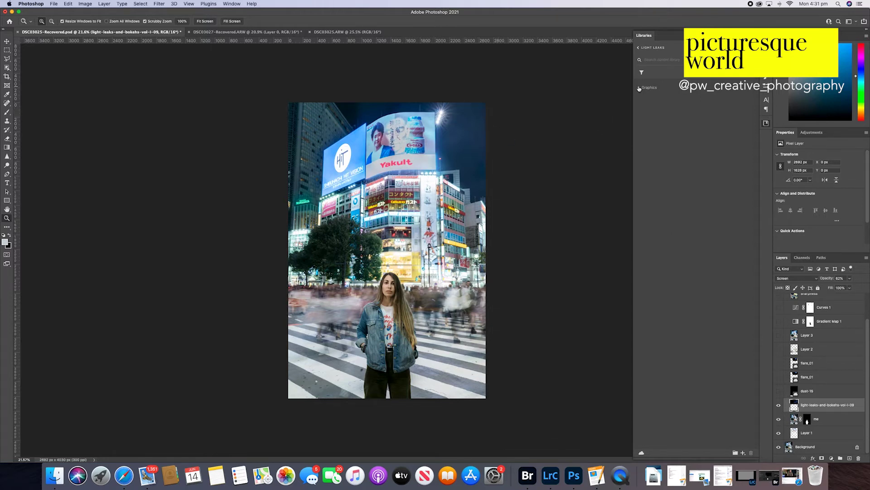
left_click(639, 48)
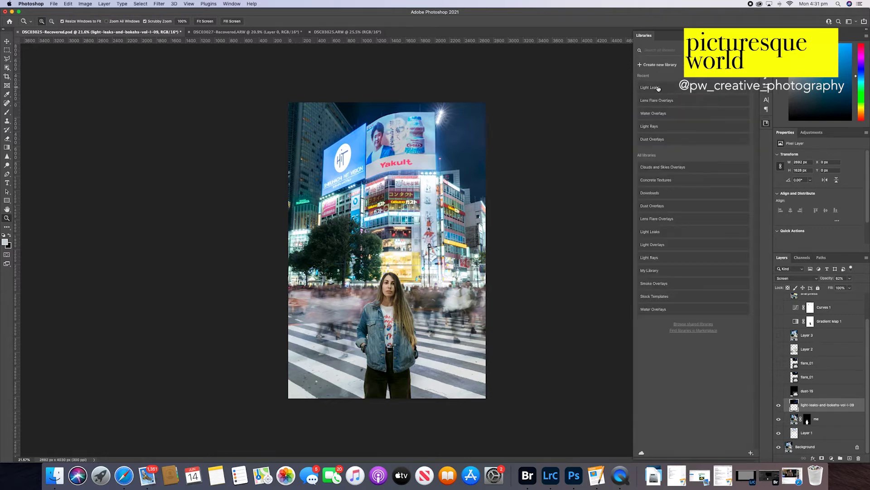
left_click(652, 87)
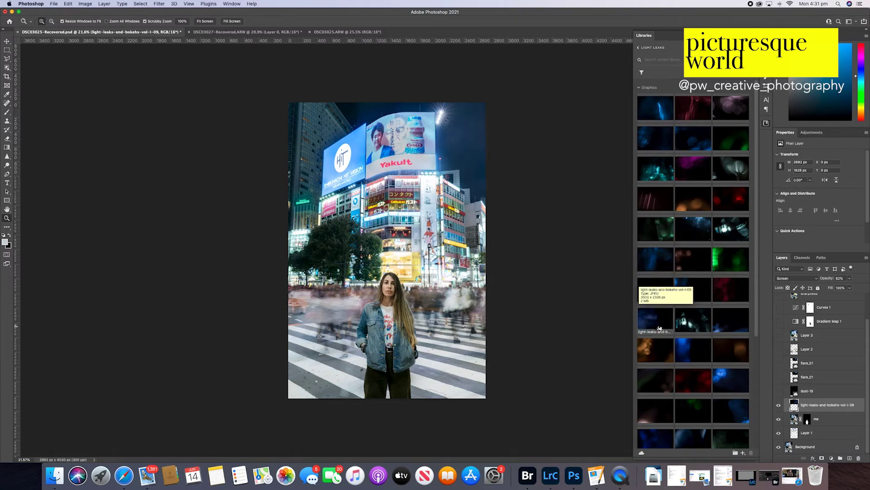
Compare the photo with the light-leaks overlay hidden and shown, and show the dust-16 layer above it.
left_click(778, 407)
left_click(779, 407)
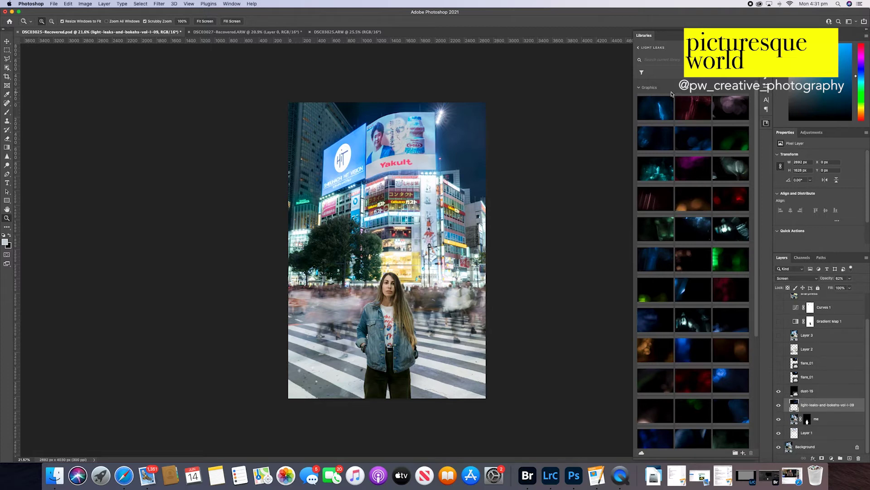
Place the dust-09 graphic from the Dust Overlays library onto the upper part of the photo.
left_click(639, 48)
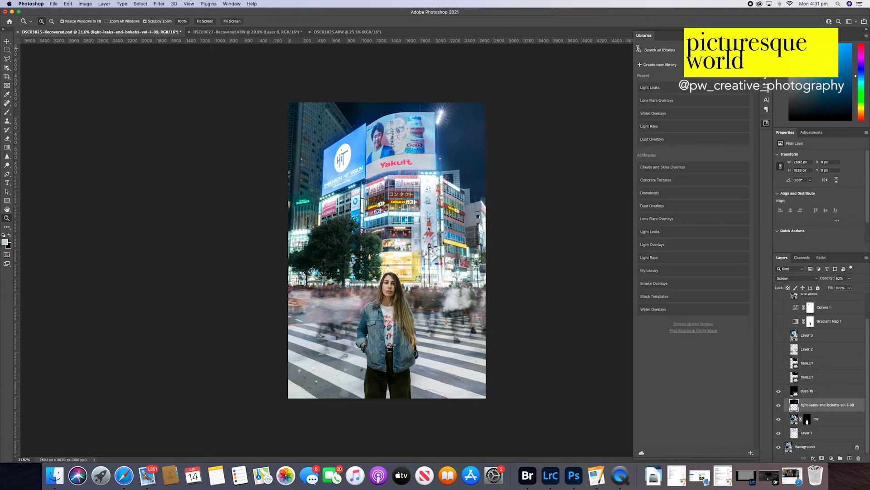
left_click(674, 206)
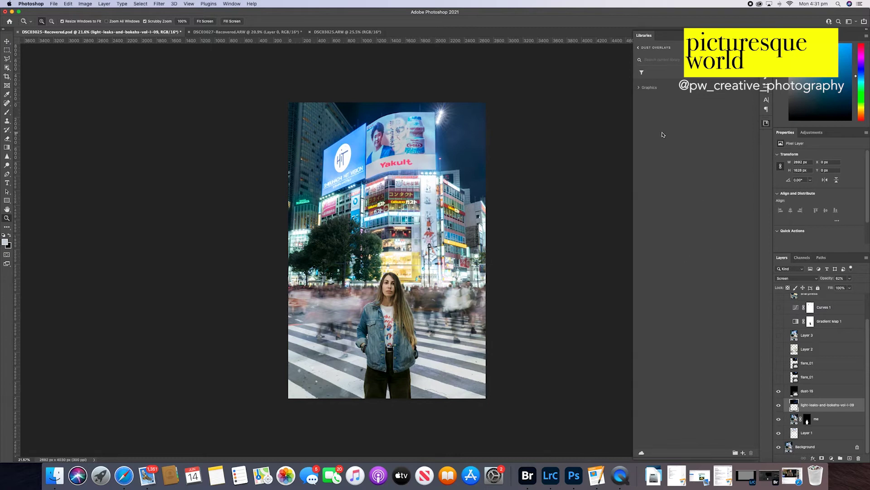
left_click(639, 88)
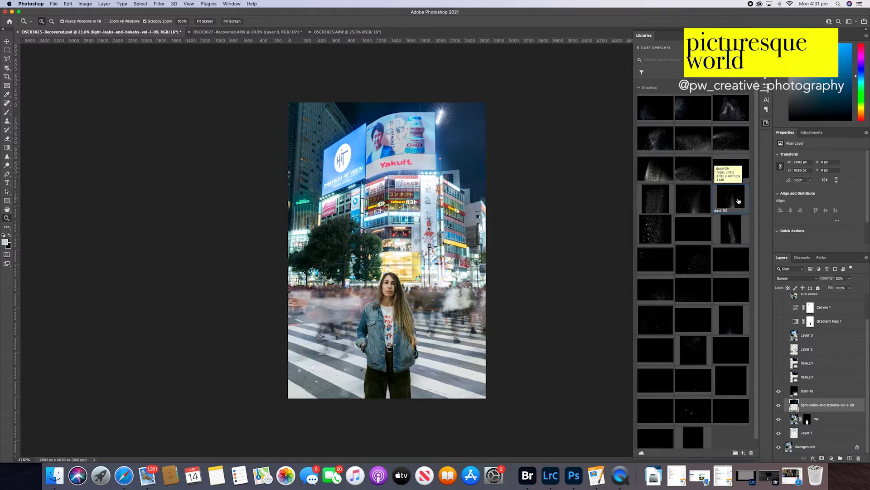
left_click_drag(724, 203, 430, 210)
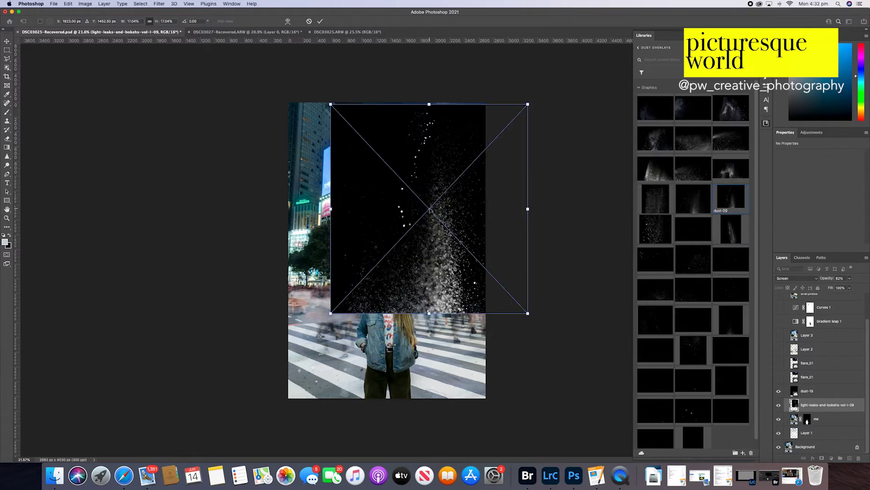
Set the dust-09 overlay to Screen blending at 100% opacity and move it up over the billboards and buildings.
left_click(816, 278)
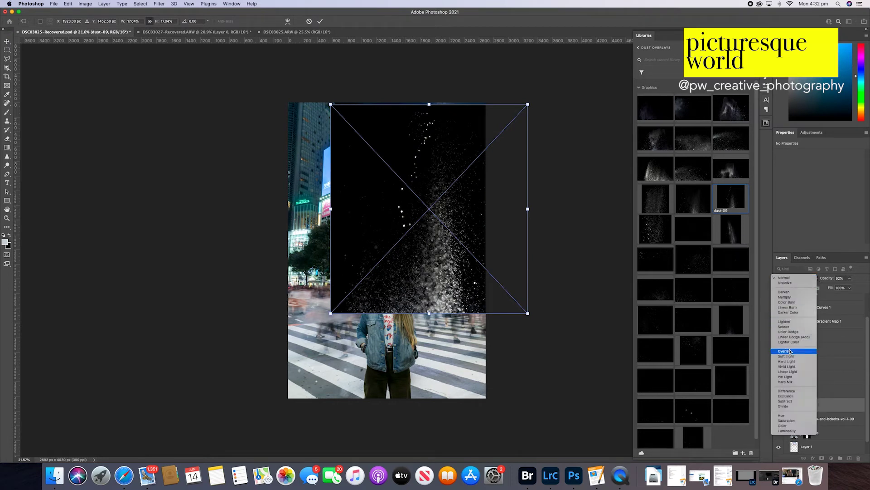
left_click(784, 327)
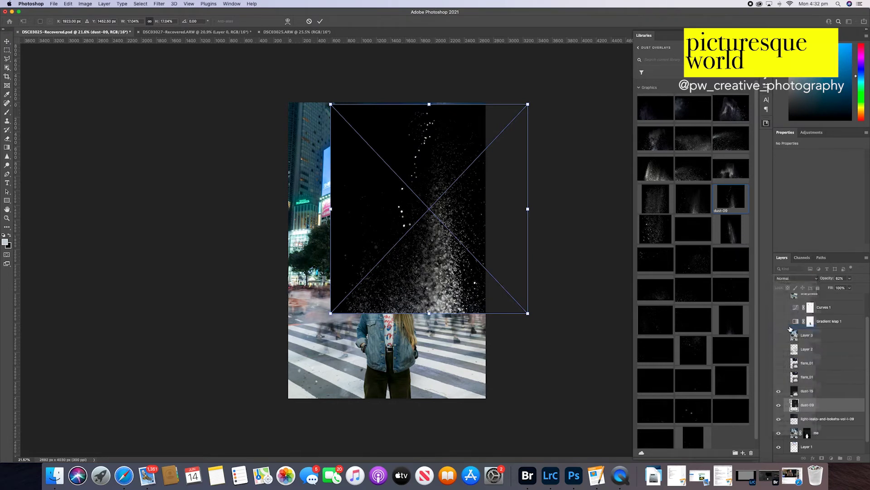
left_click_drag(459, 283, 424, 247)
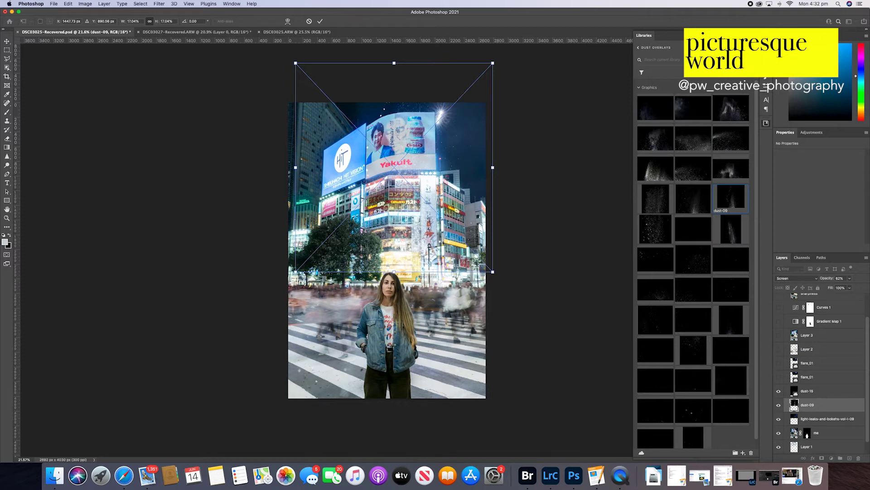
key("Return")
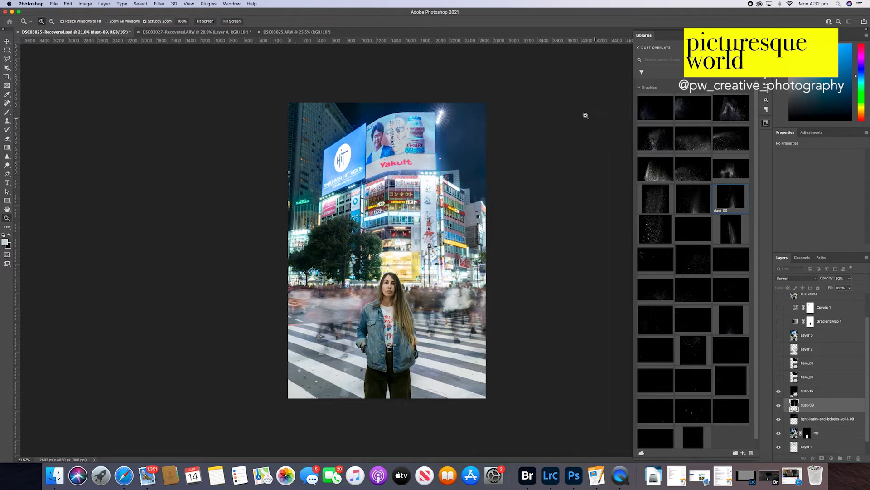
key("0")
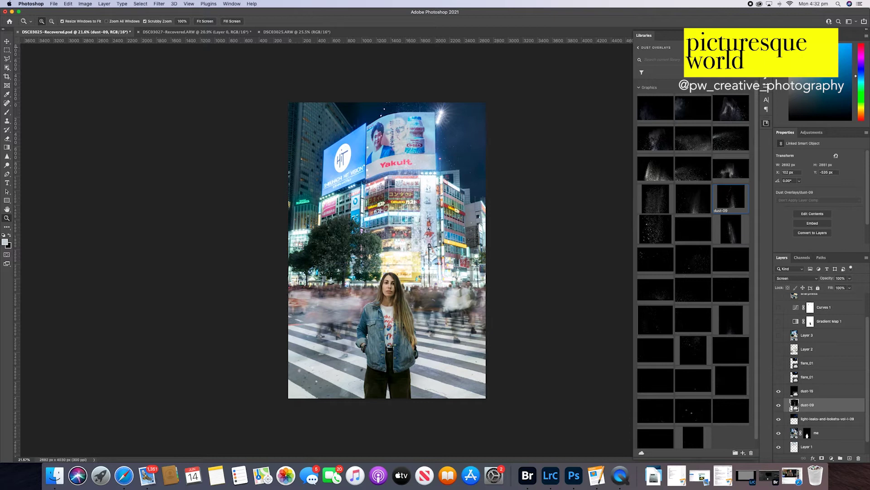
Revert the document in its history to the state before the dust-09 overlay was placed.
left_click(747, 35)
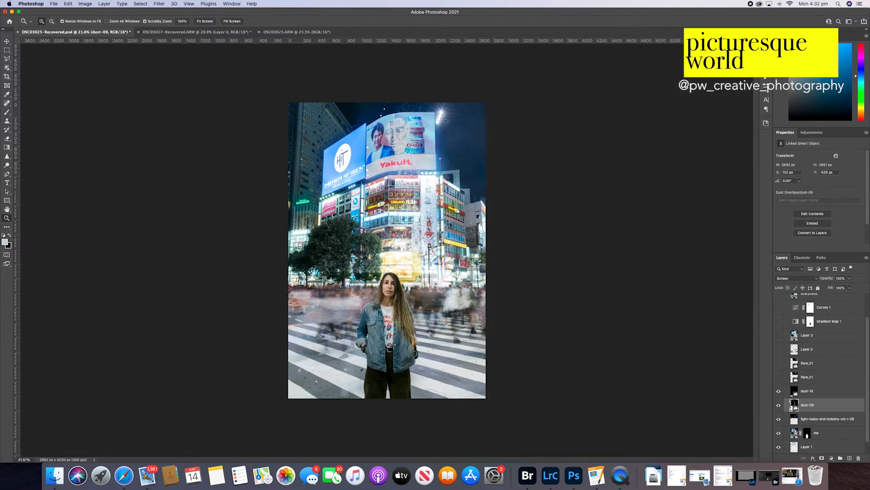
left_click(766, 45)
left_click(766, 36)
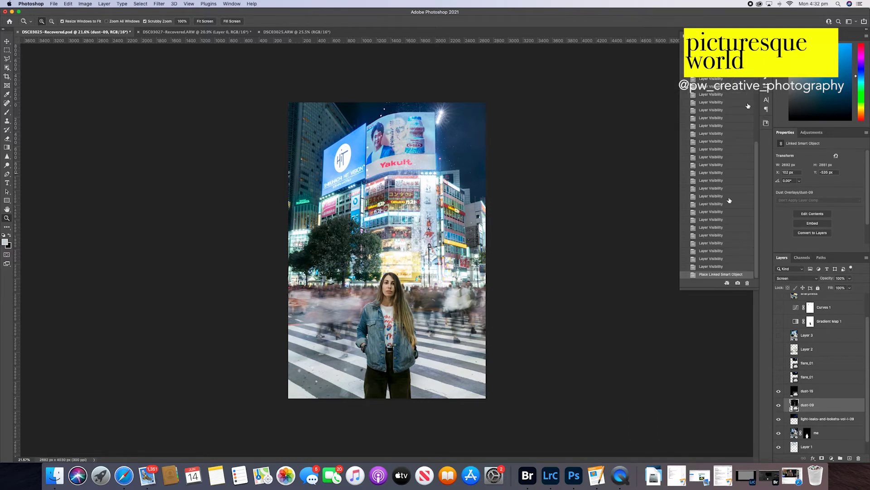
left_click(713, 268)
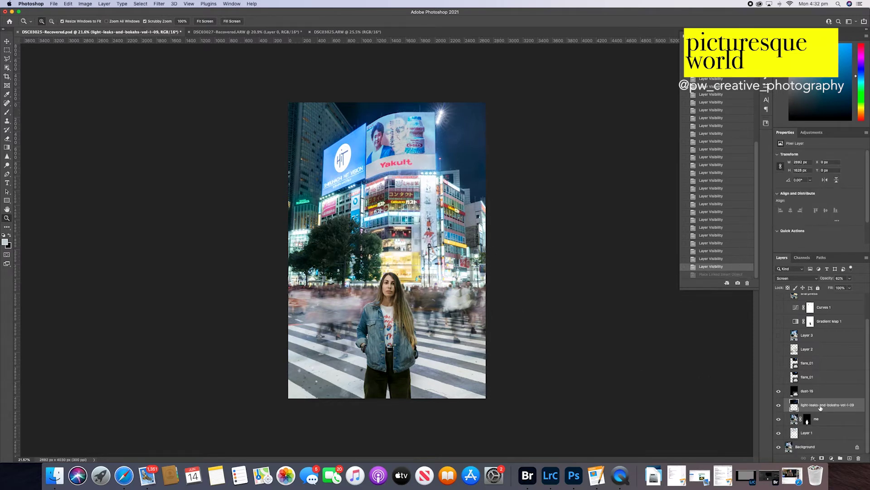
Show both flare_01 layers, comparing the photo with and without the lower one.
left_click(779, 377)
left_click(779, 379)
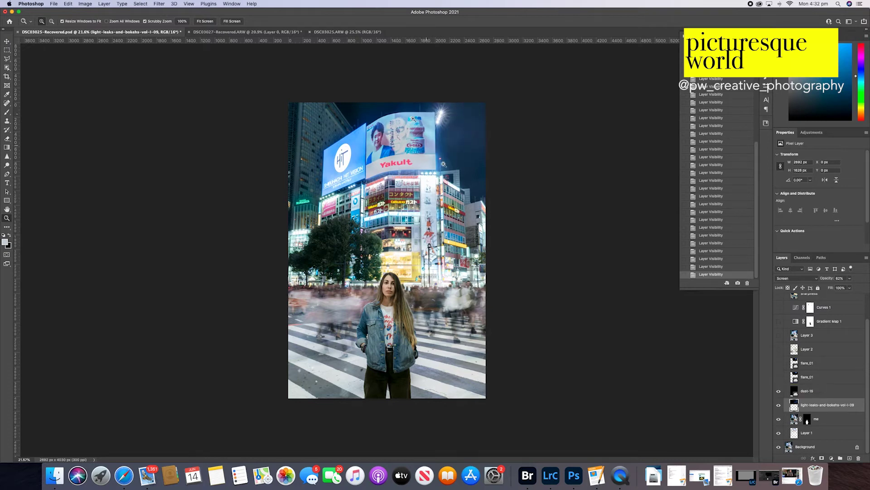
left_click(779, 378)
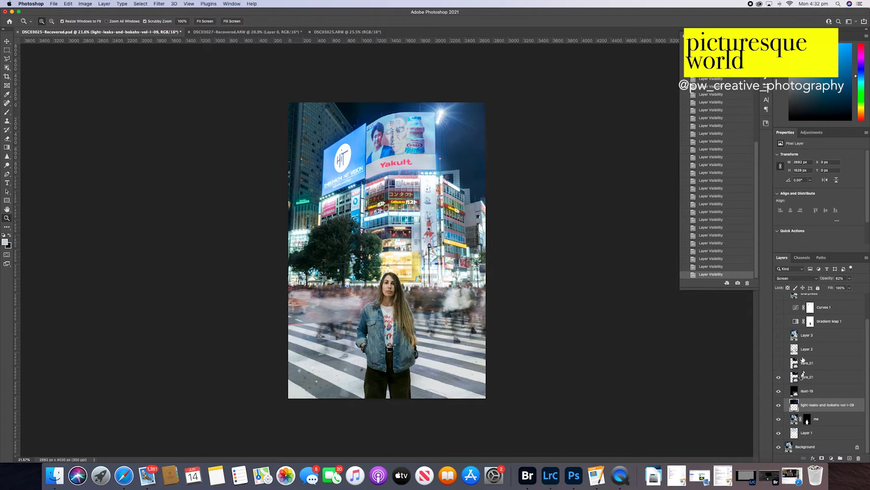
left_click(780, 363)
Show Layer 2 above the flares, comparing the photo with and without it.
left_click(779, 349)
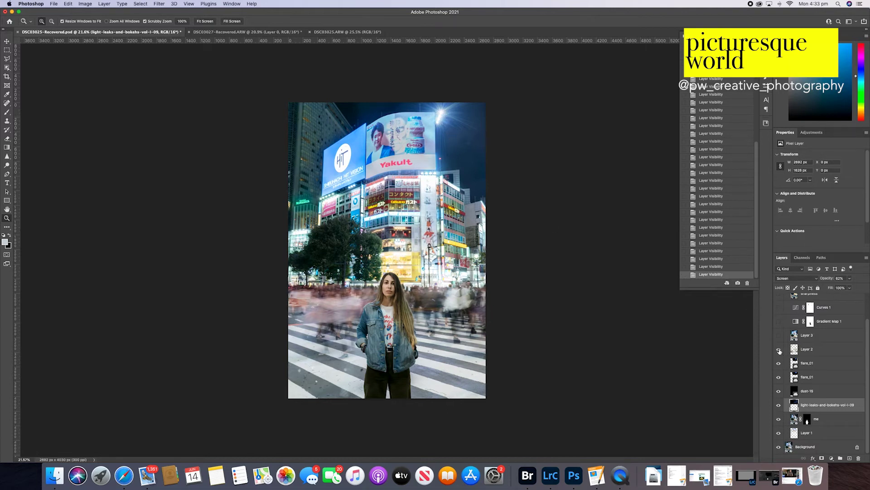
left_click(779, 350)
left_click(779, 350)
left_click(780, 350)
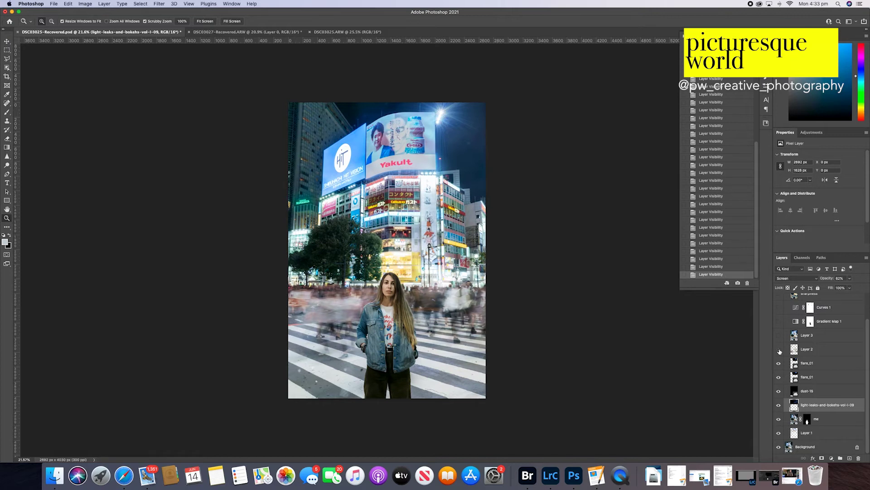
left_click(779, 351)
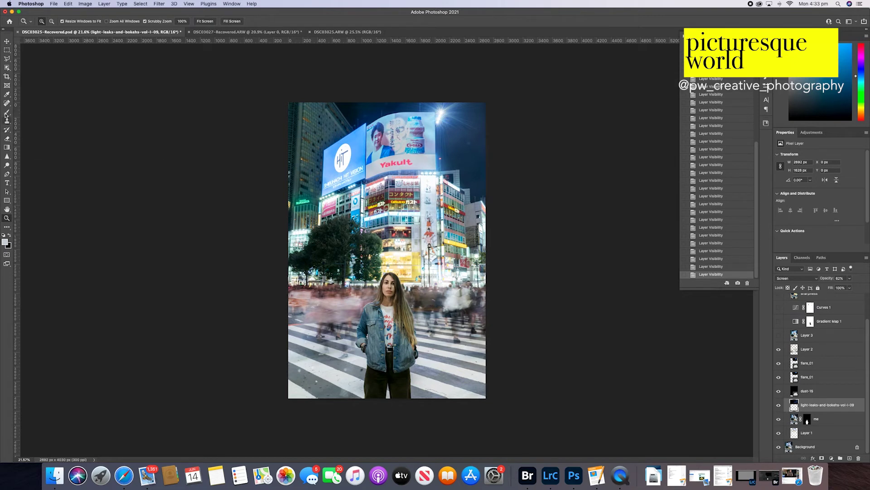
Sample the green tint on the building edge beside the billboards as the foreground colour, and show and select Layer 3.
left_click(7, 95)
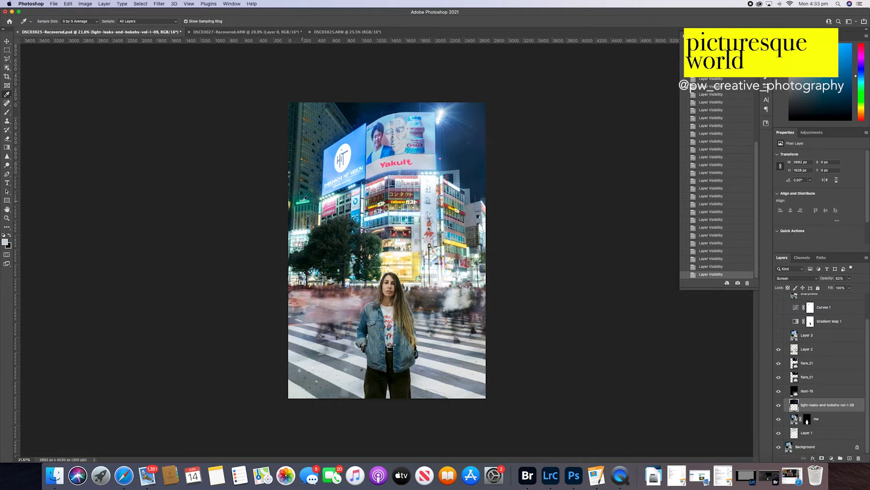
left_click(305, 199)
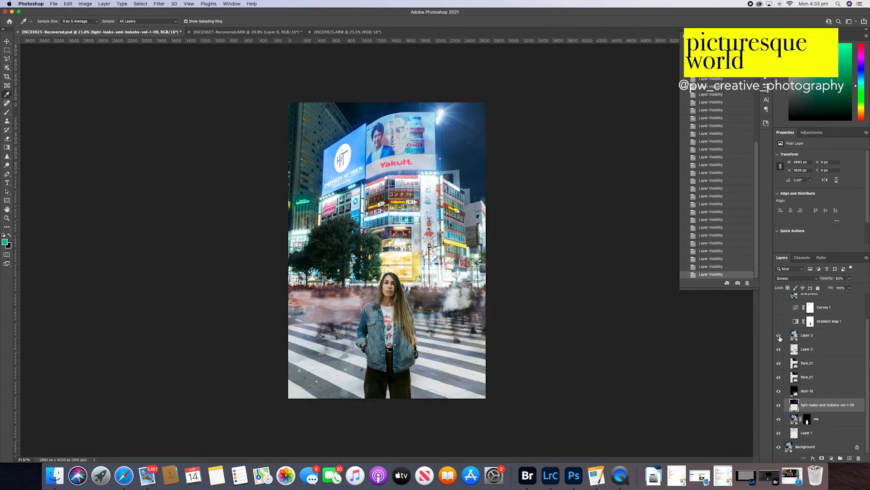
left_click(805, 336)
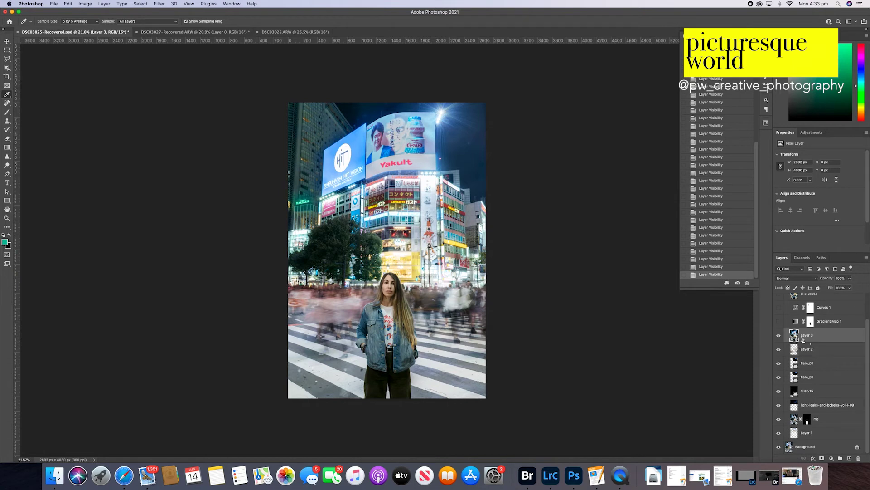
Show the Gradient Map 1 layer and review its gradient and its mask in Select and Mask.
scroll(781, 360, "up", 2)
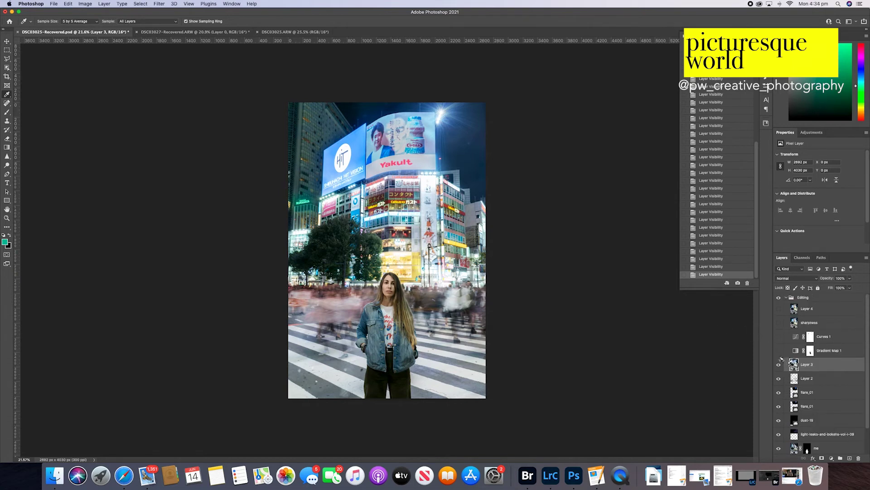
left_click(778, 352)
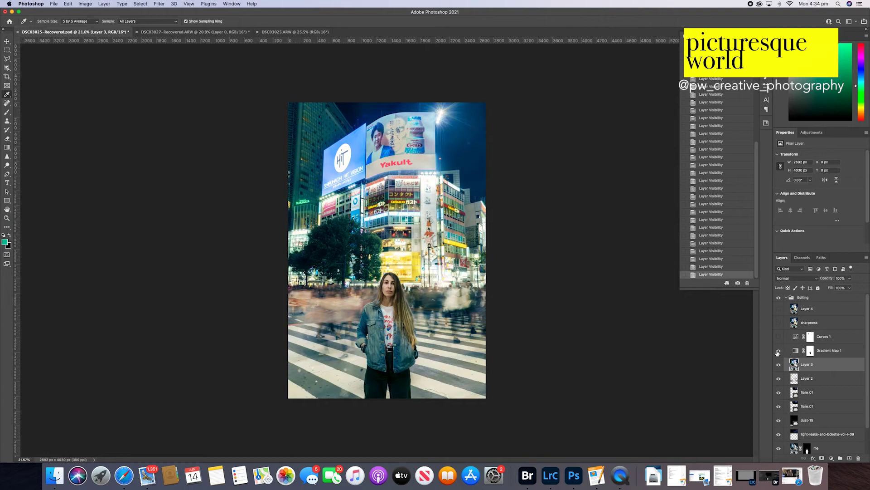
left_click(796, 351)
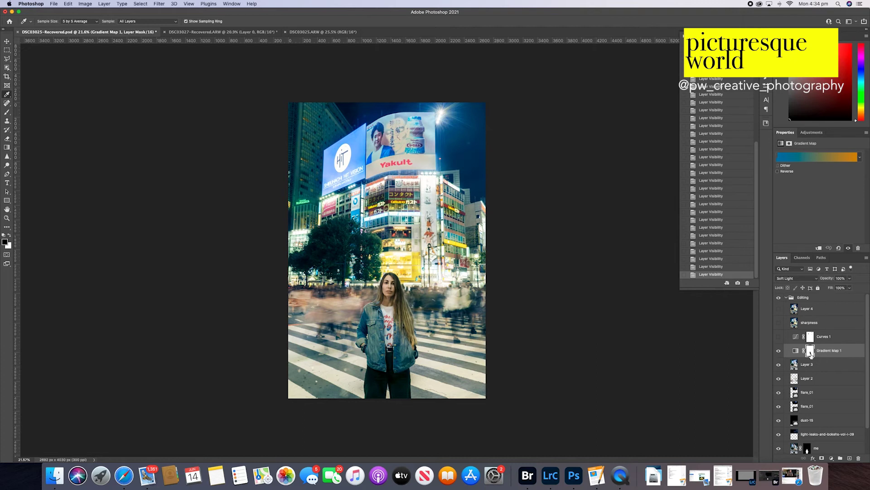
double_click(811, 353)
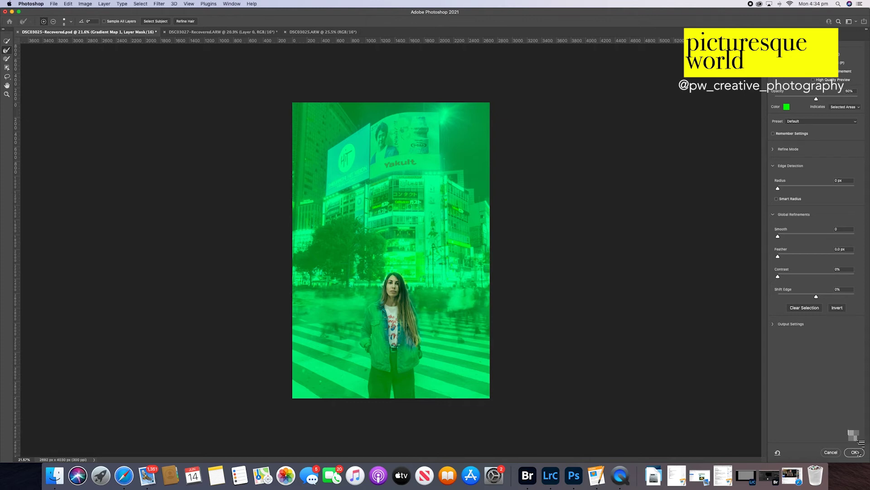
left_click(855, 452)
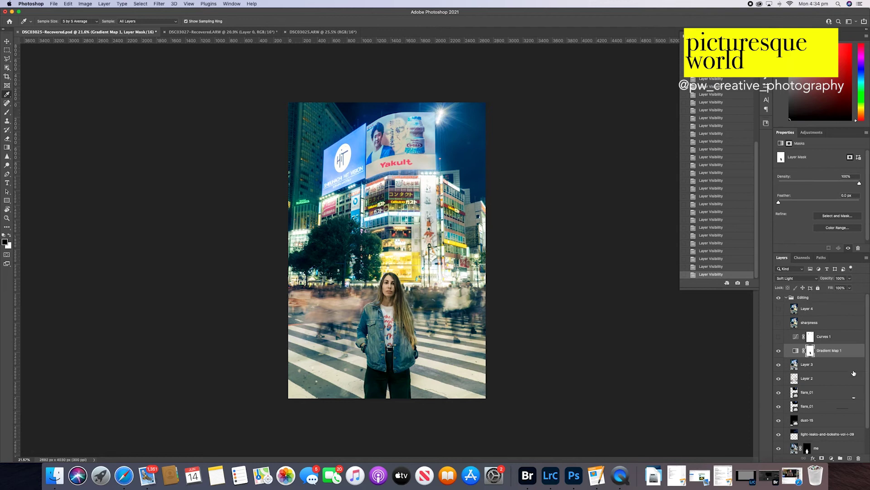
Show the Curves 1 layer and review its Blue and Red channel curves, ending on the RGB curve.
left_click(779, 336)
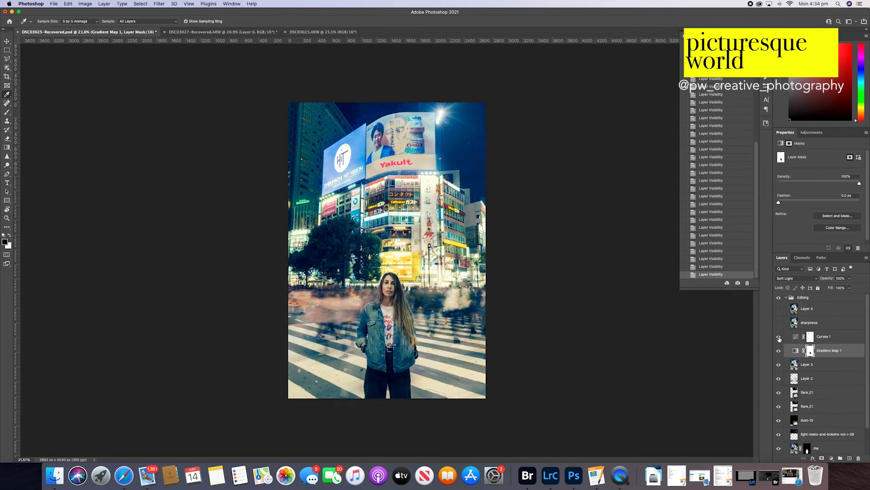
double_click(824, 337)
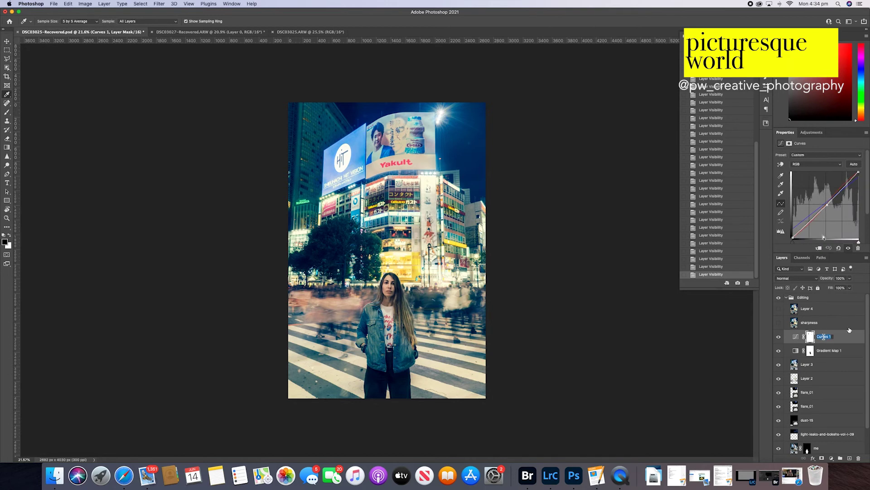
left_click(837, 164)
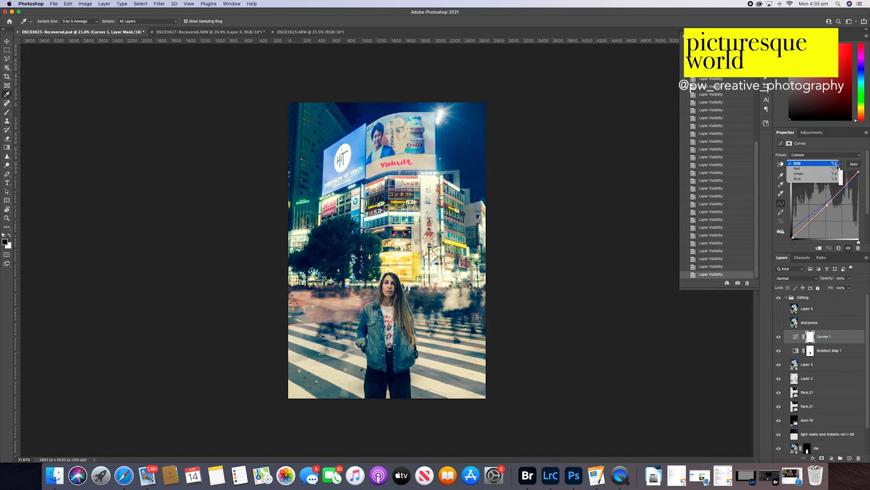
left_click(813, 179)
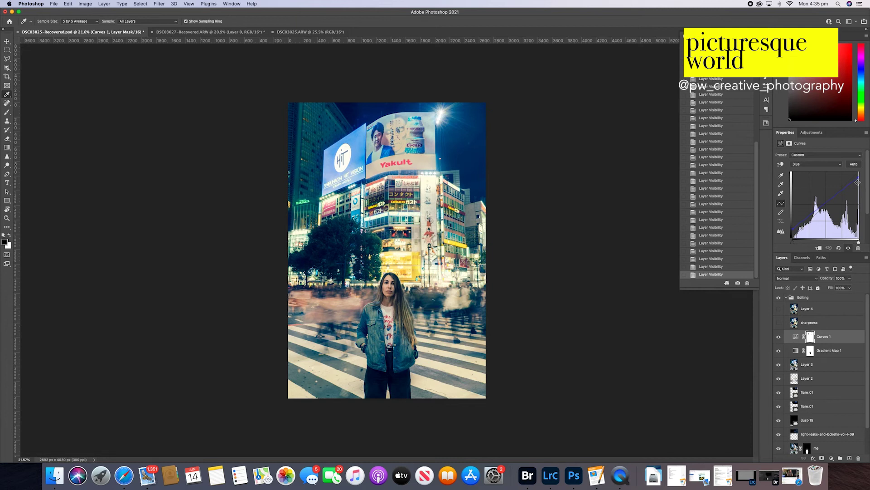
left_click(813, 164)
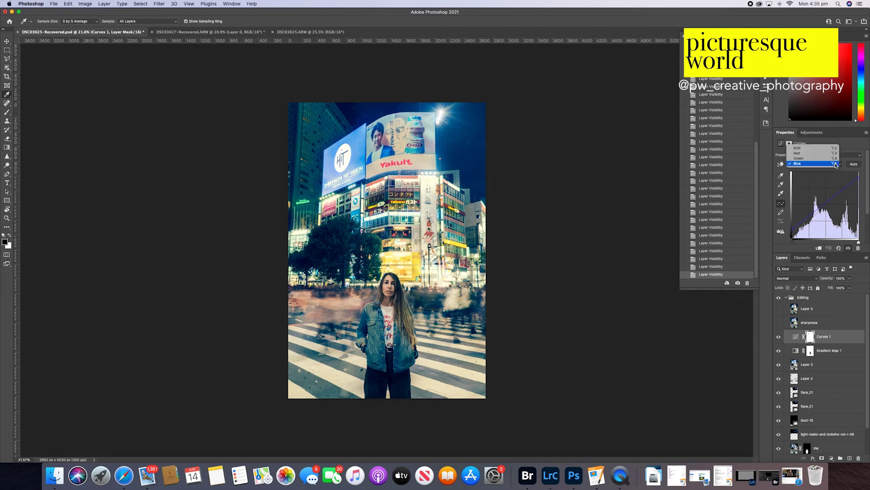
left_click(807, 153)
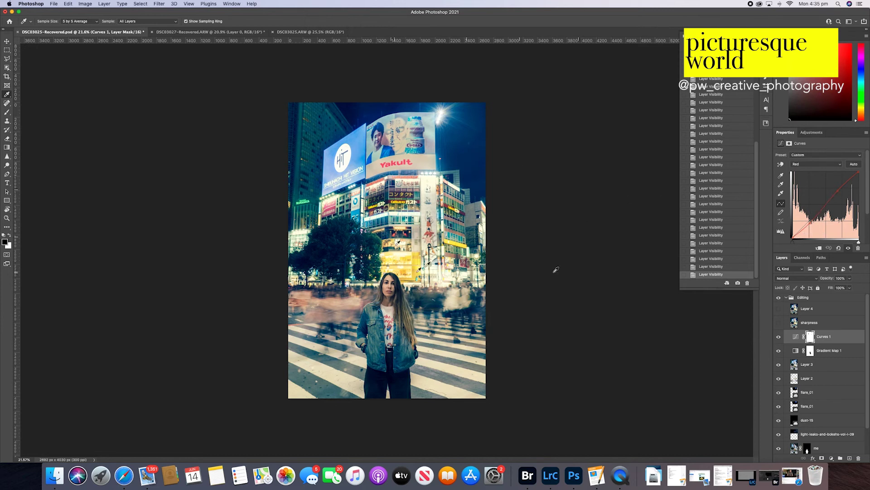
left_click(839, 165)
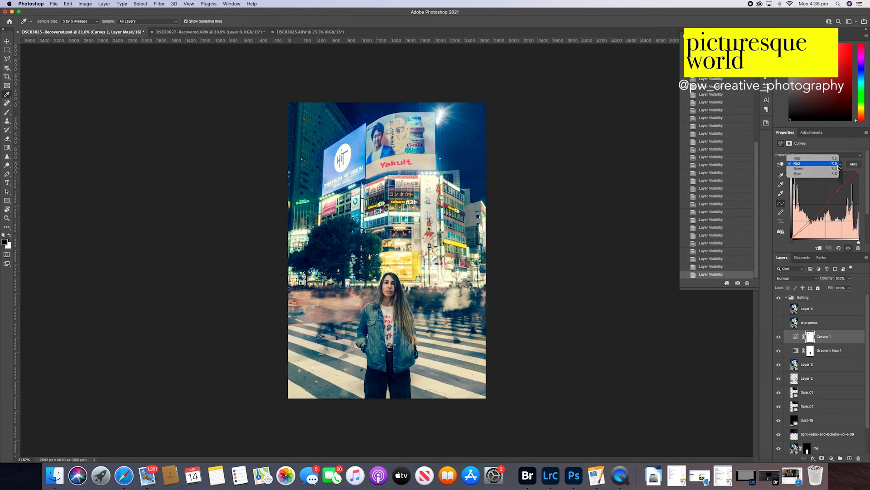
left_click(812, 158)
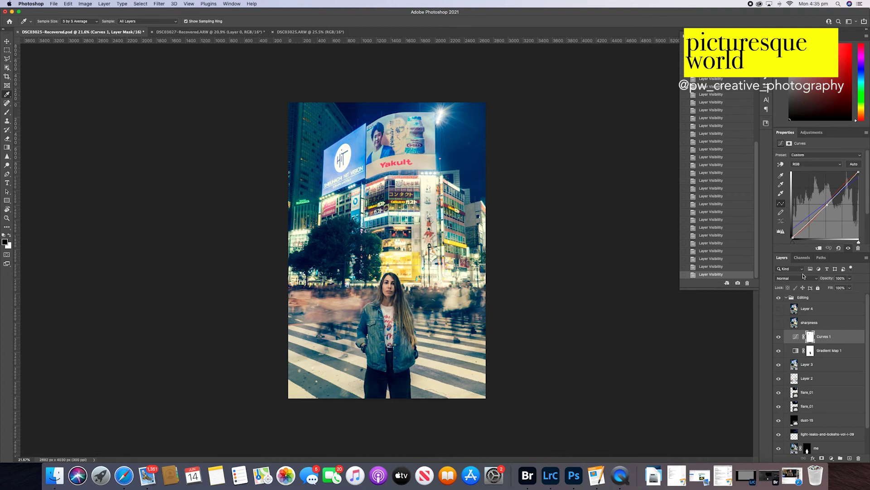
Show the sharpness layer and compare the woman up close with and without it, leaving it shown.
left_click(779, 323)
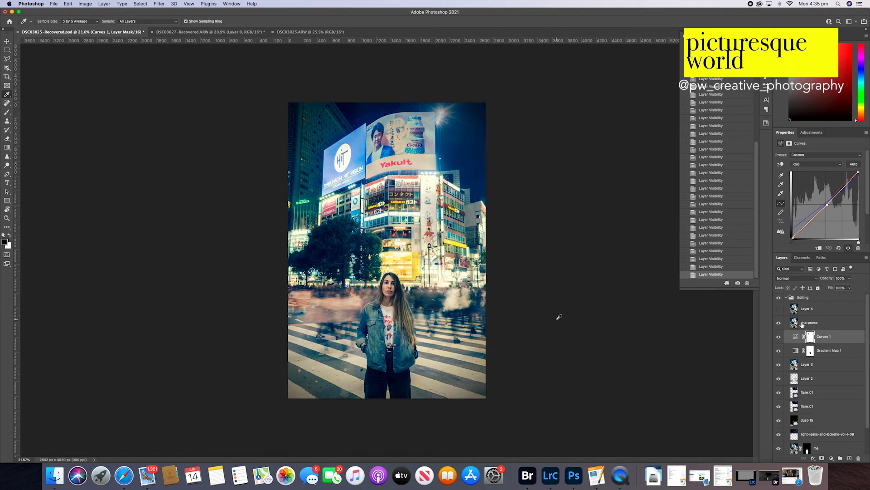
left_click(7, 218)
left_click_drag(393, 298, 427, 299)
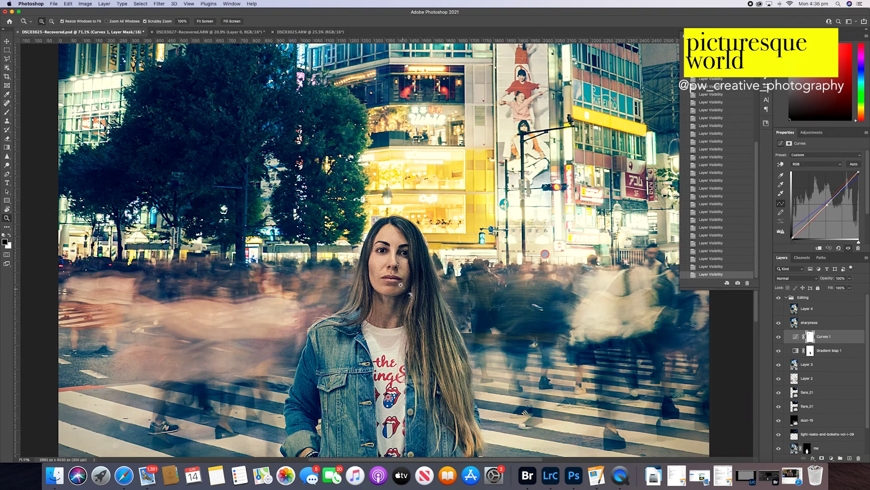
left_click(780, 325)
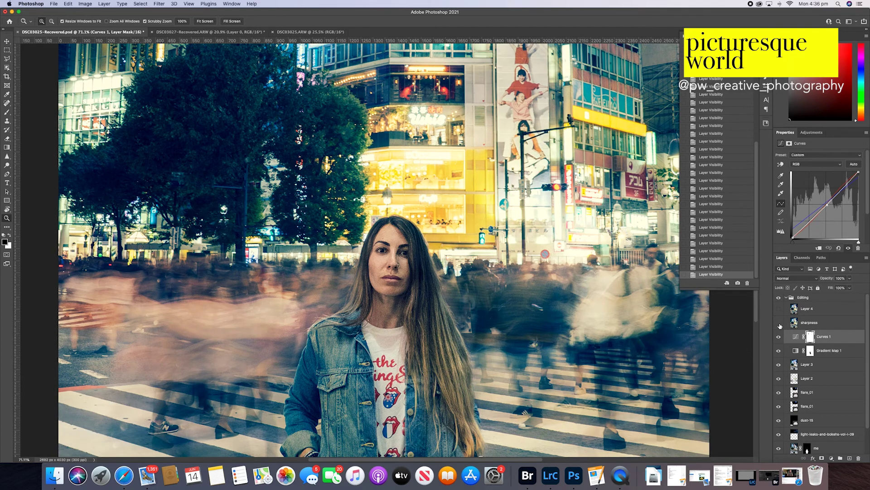
left_click(779, 325)
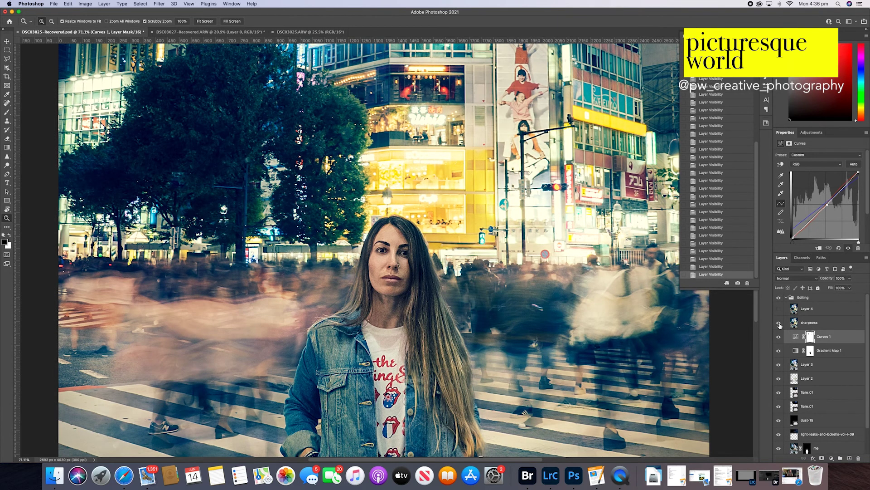
left_click_drag(497, 297, 518, 299)
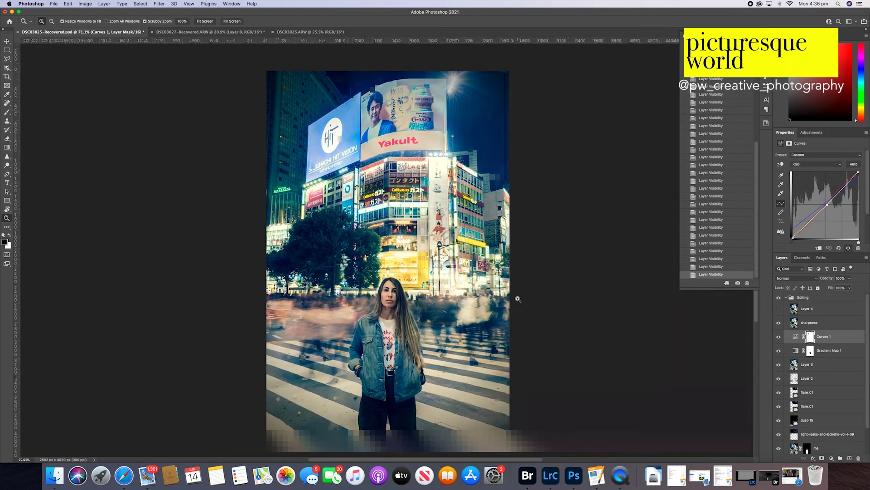
mouse_move(392, 253)
left_mouse_down()
mouse_move(431, 249)
mouse_move(344, 250)
mouse_move(399, 249)
left_mouse_up()
mouse_move(403, 282)
left_mouse_down()
mouse_move(440, 279)
mouse_move(399, 276)
left_mouse_up()
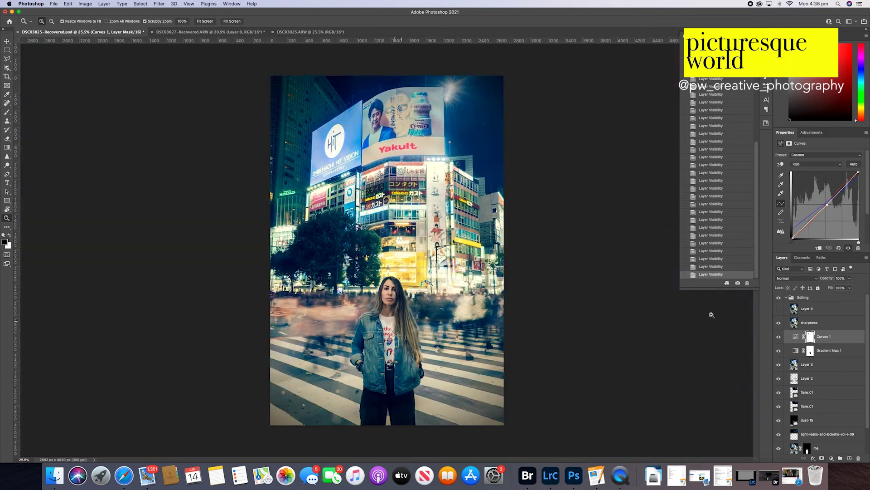
Show Layer 4 at the top of the Editing group and examine the finished look around the woman.
left_click(778, 310)
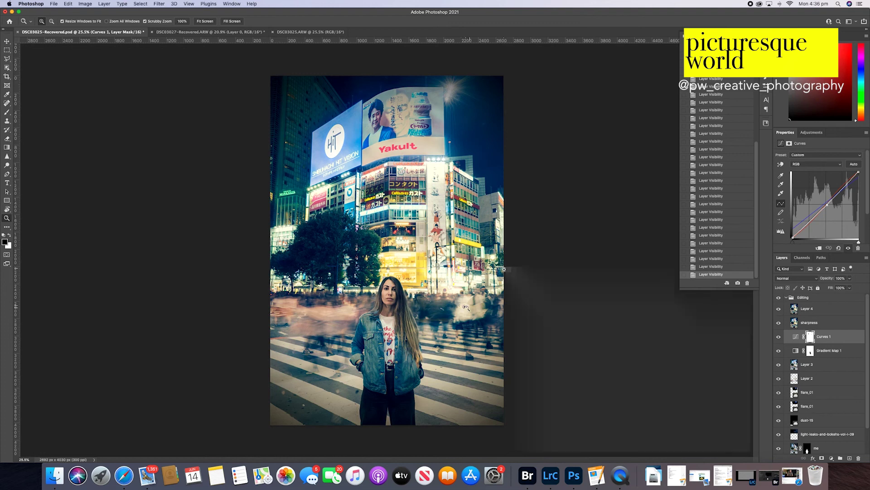
left_click_drag(385, 316, 459, 312)
left_click_drag(498, 277, 461, 287)
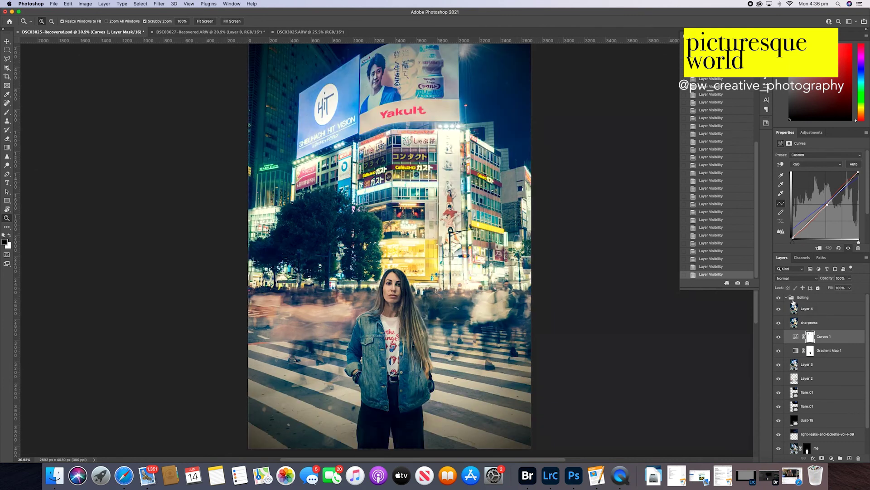
Hide the whole Editing group and examine the unedited photo, both close on the woman's face and in full.
left_click(779, 298)
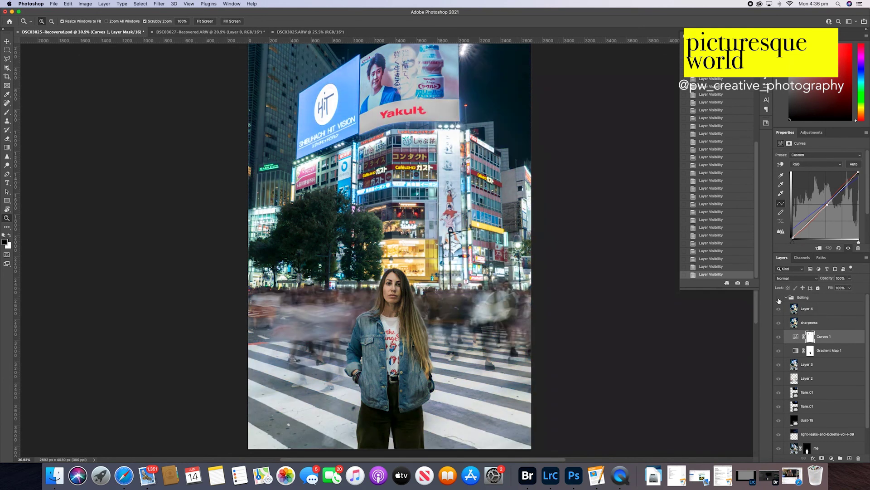
left_click_drag(406, 291, 459, 288)
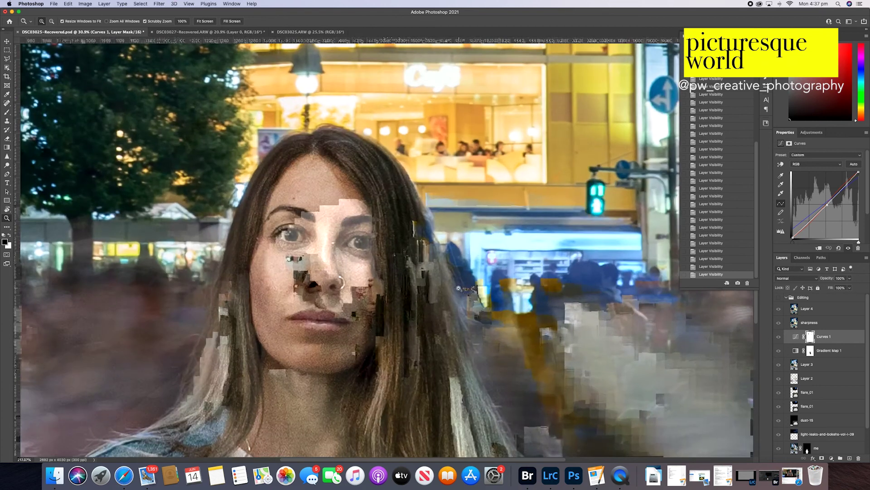
key("super+0")
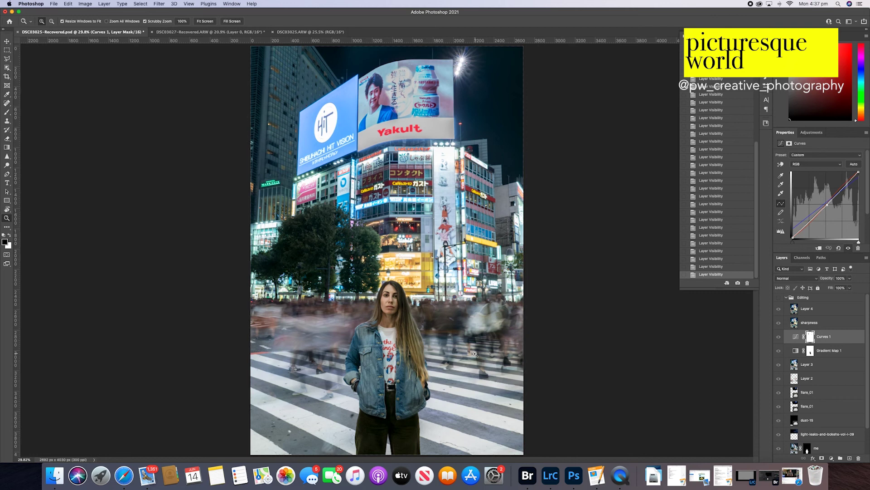
left_click_drag(443, 311, 436, 310)
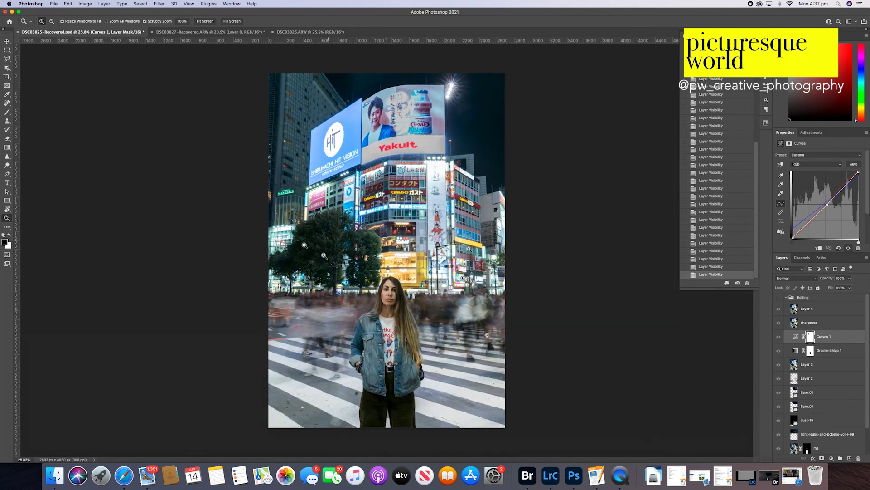